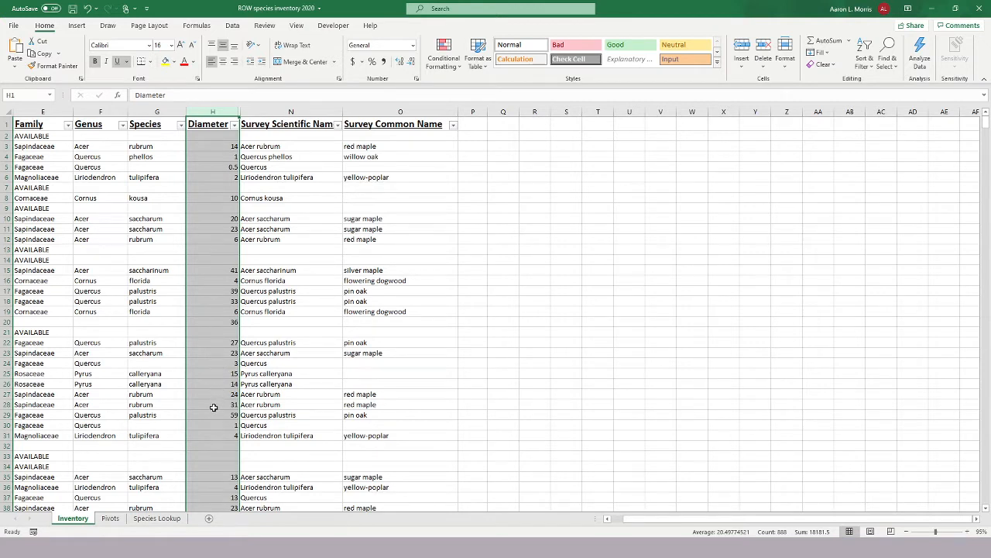
Enter the labels "Minimum:" in Q2 and "Maximum:" in Q3 of the Inventory sheet.
left_click(221, 384)
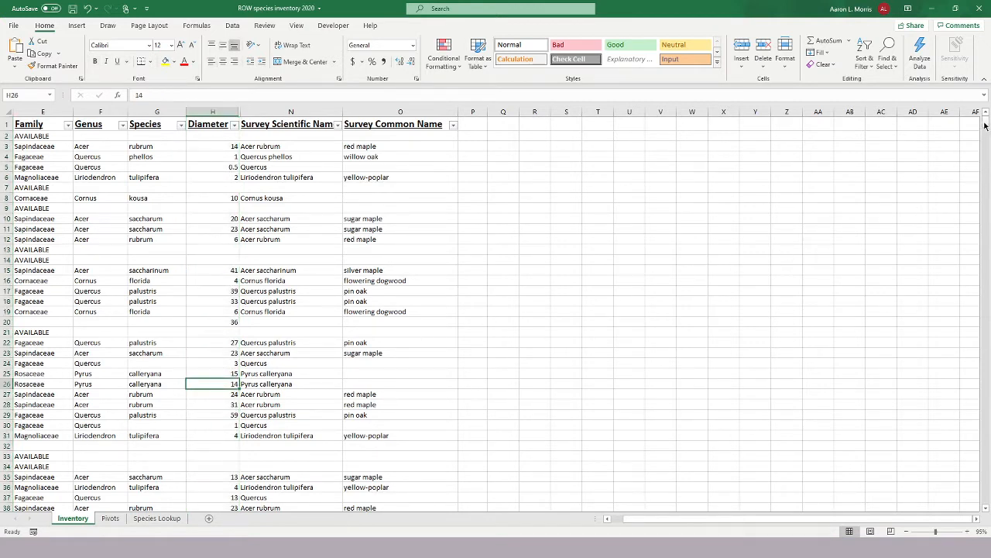
left_click_drag(986, 125, 968, 117)
left_click(496, 137)
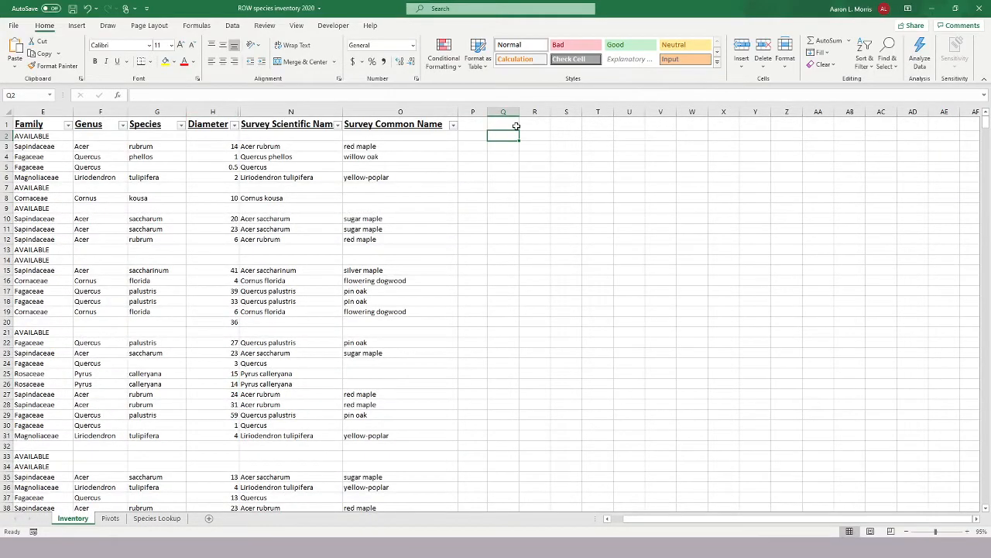
type("Mini")
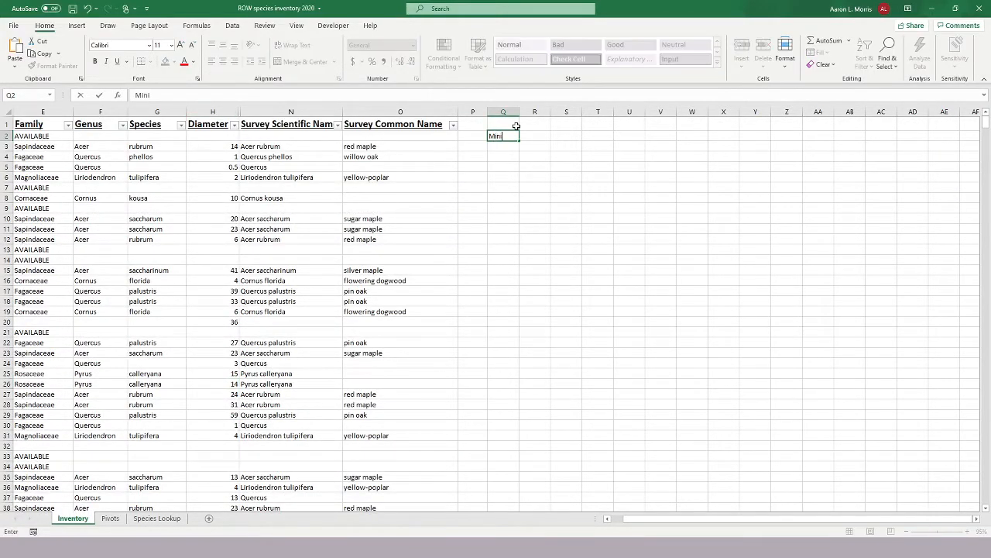
type("mum:")
key("Return")
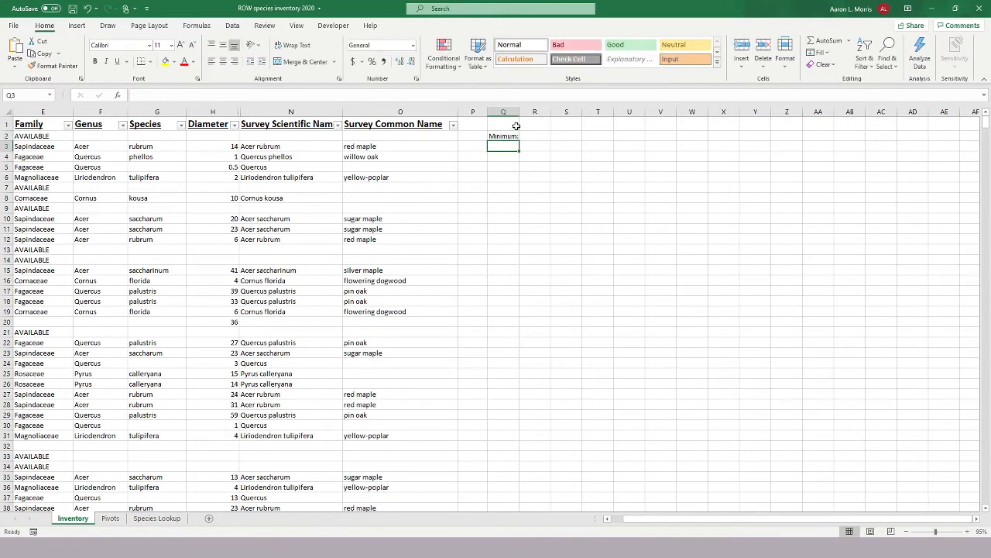
type("Ma")
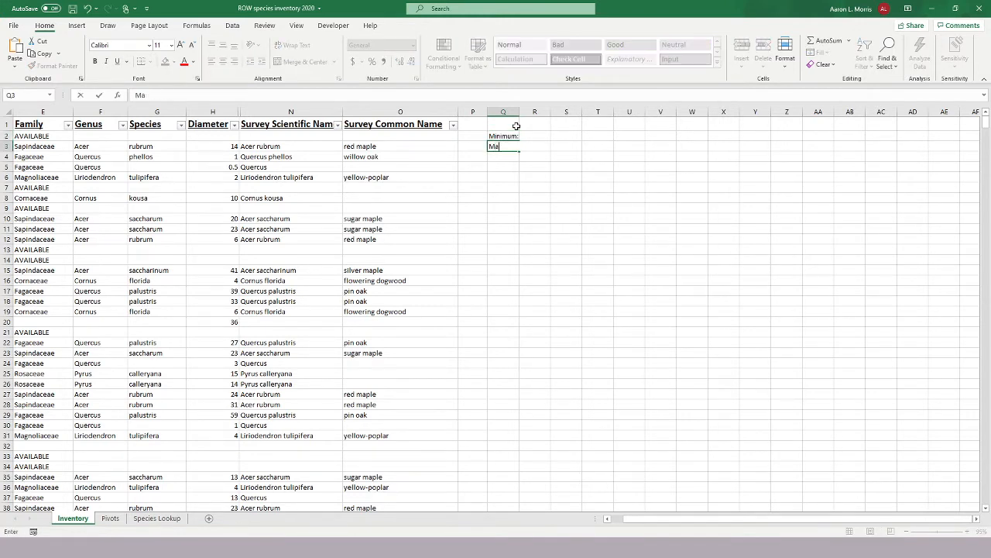
type("ximum:")
key("Return")
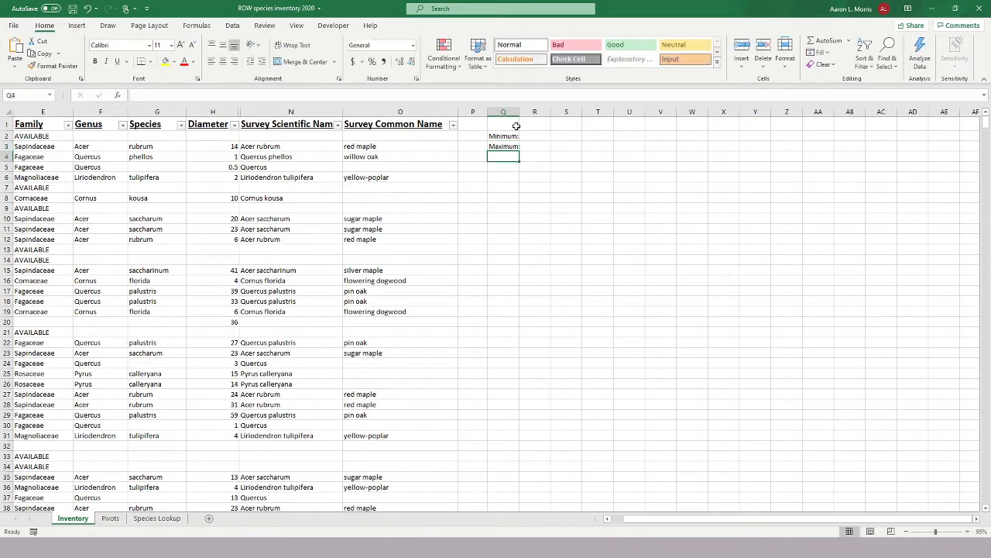
Calculate the smallest tree diameter in R2 with a MIN formula over the whole column H.
key("Up")
key("Up")
key("Right")
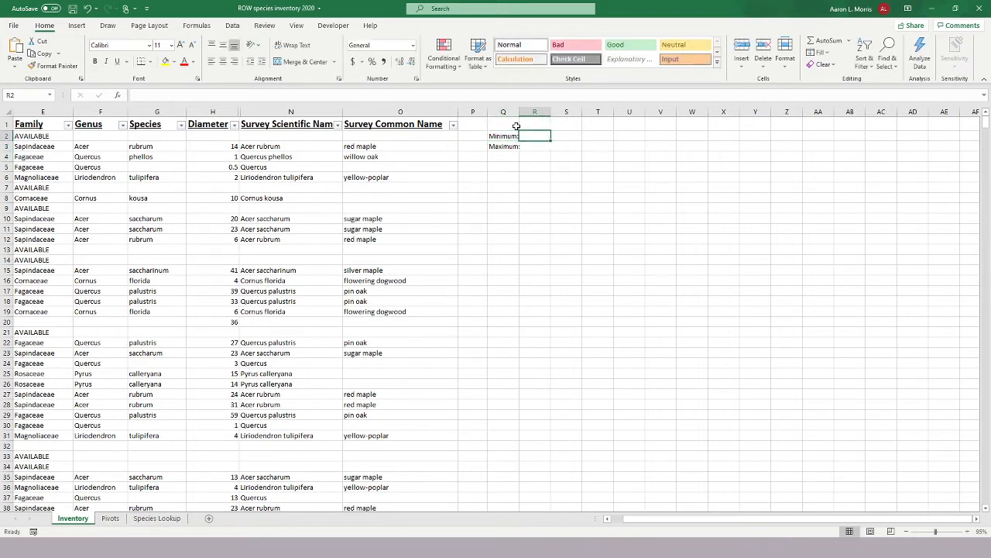
type("=min(")
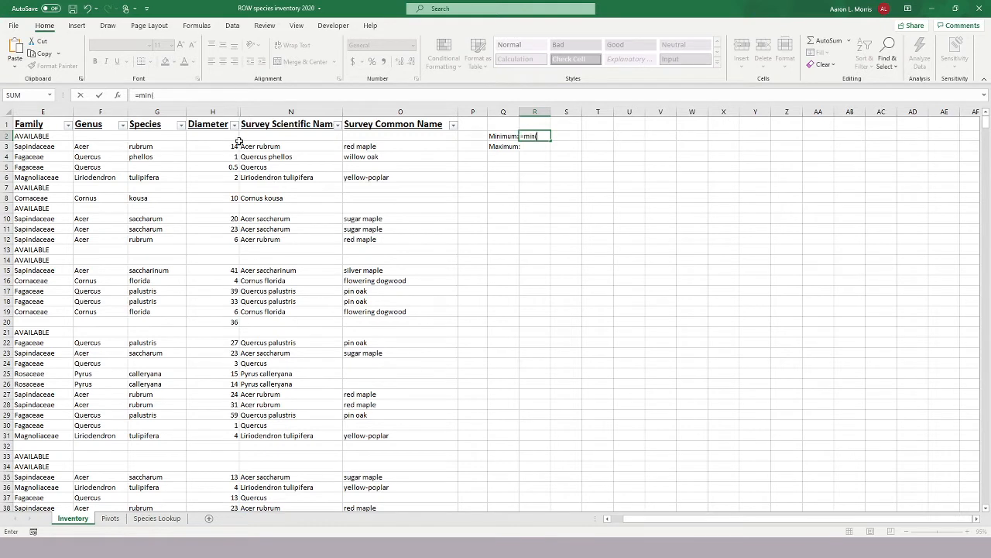
left_click(218, 112)
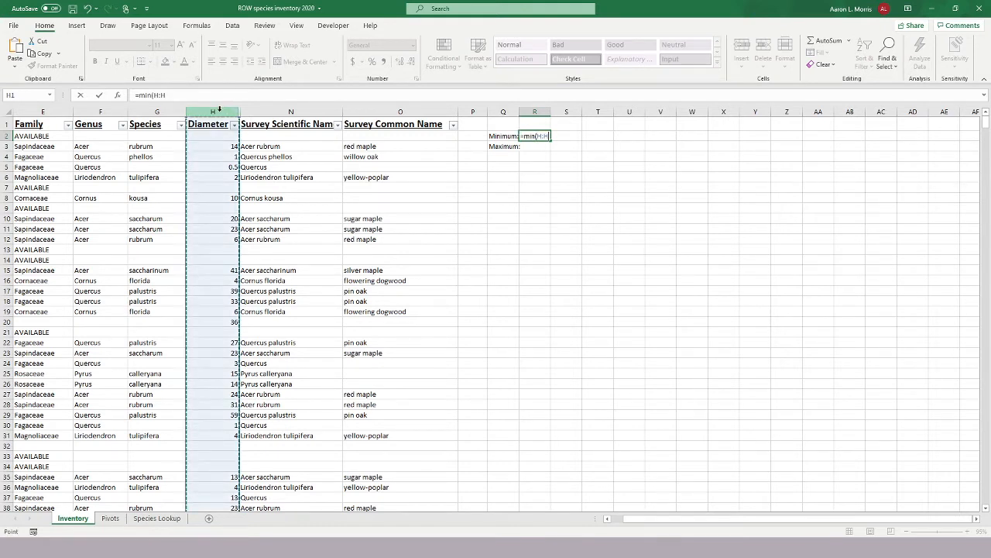
key("Return")
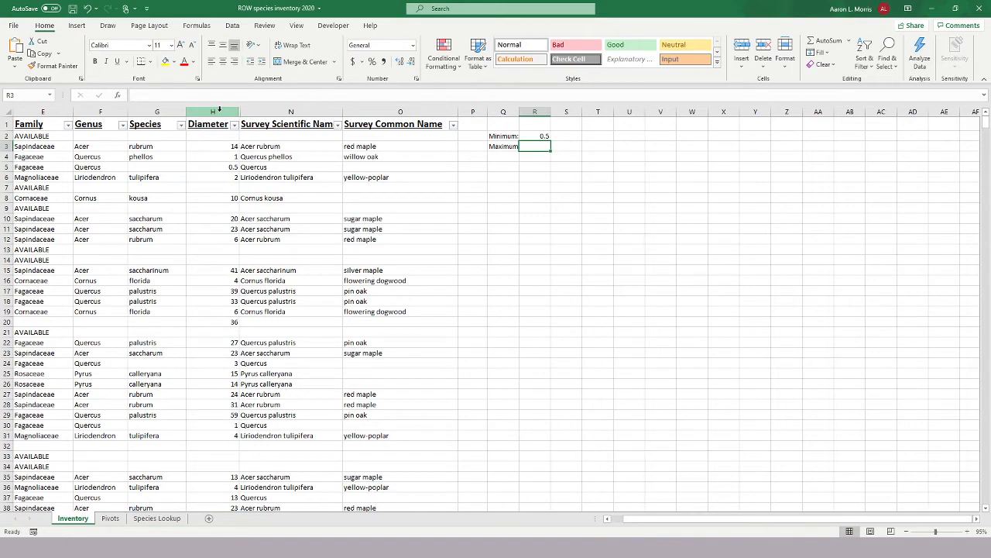
Calculate the largest tree diameter in R3 with the formula =MAX(H:H).
type("=max")
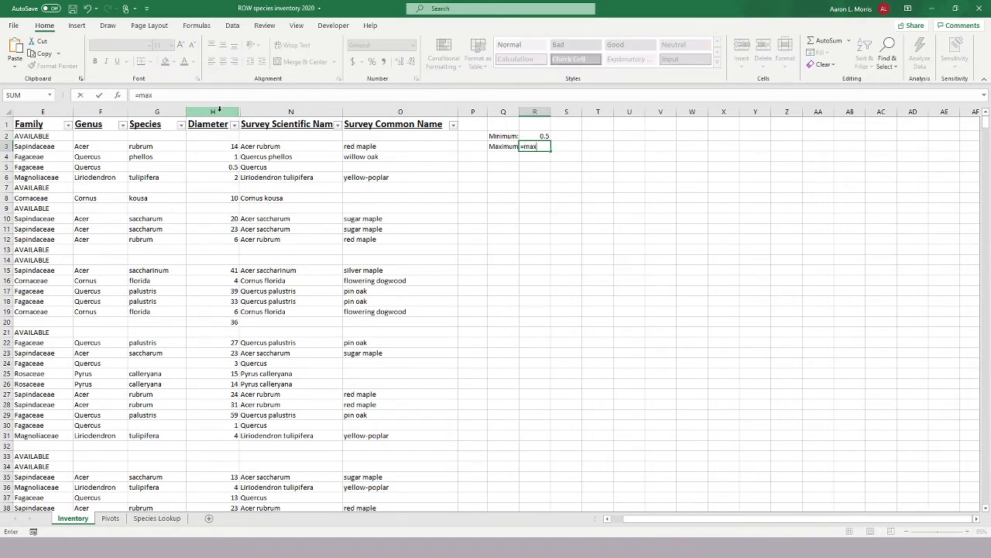
type("(")
left_click(212, 111)
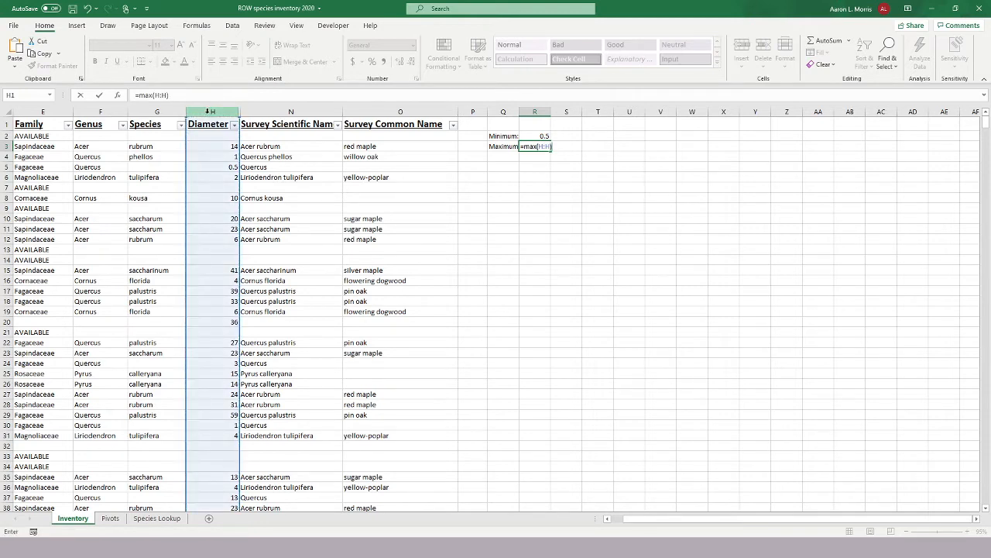
key("Return")
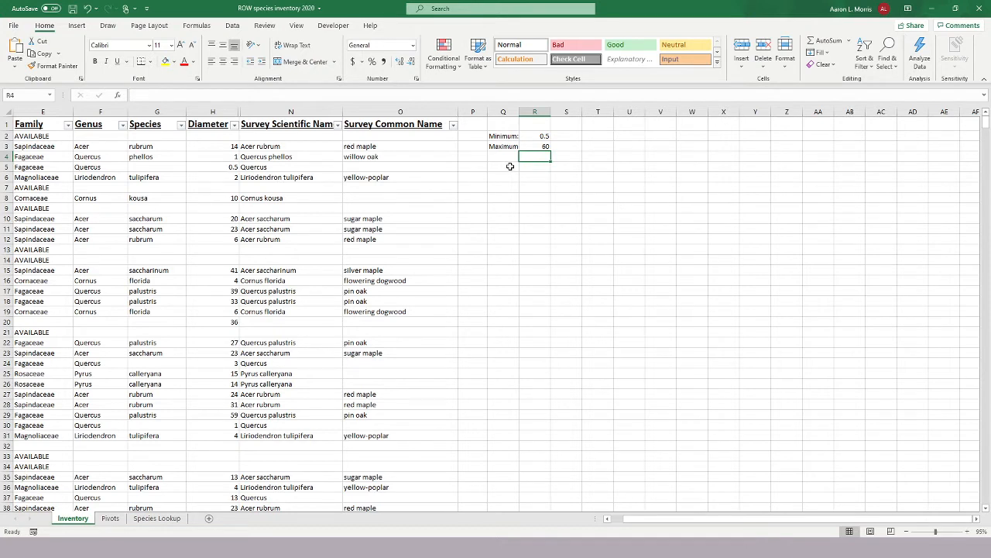
Create a series of diameter classes from 0 to 65 in steps of 5 in cells Q5 to Q18.
left_click(508, 167)
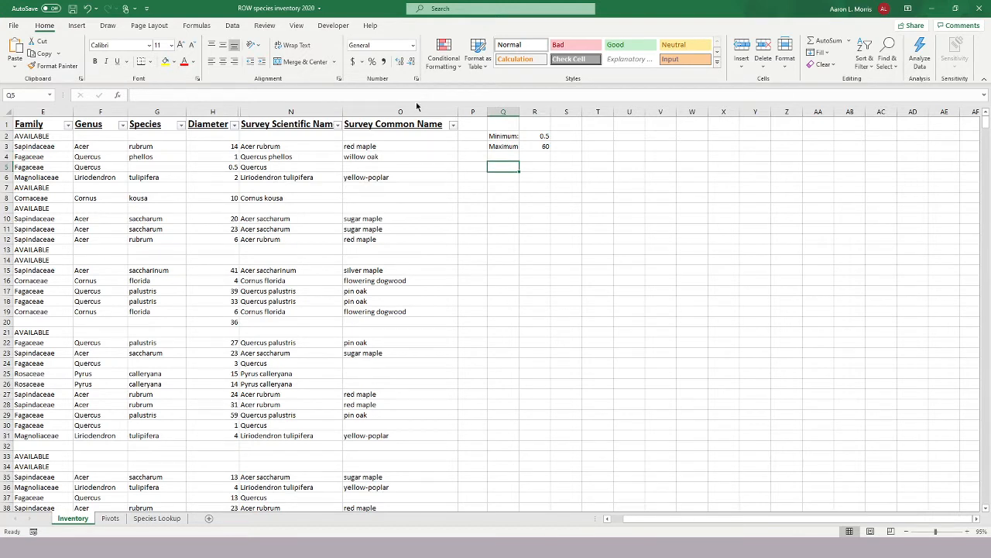
type("0")
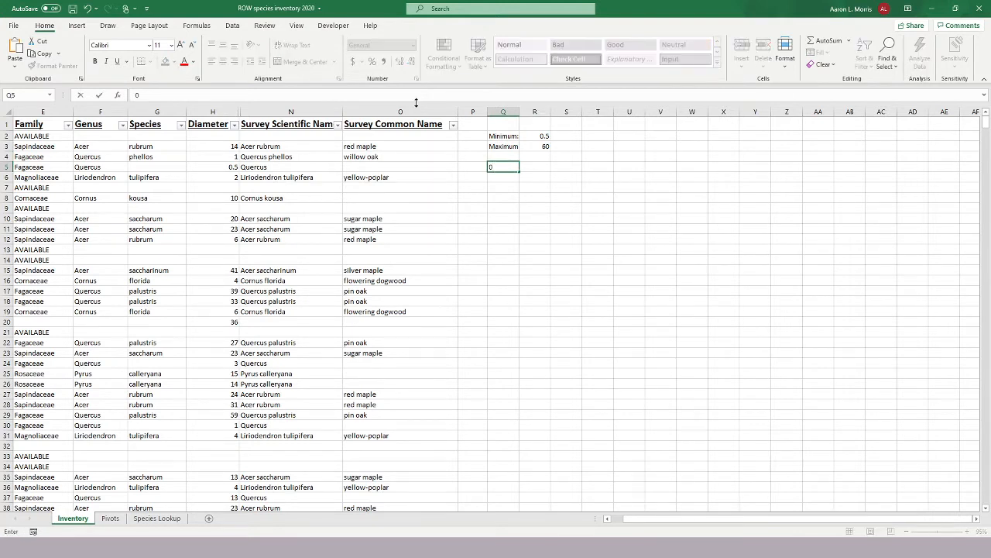
key("Return")
type("5")
key("Return")
type("10")
key("Return")
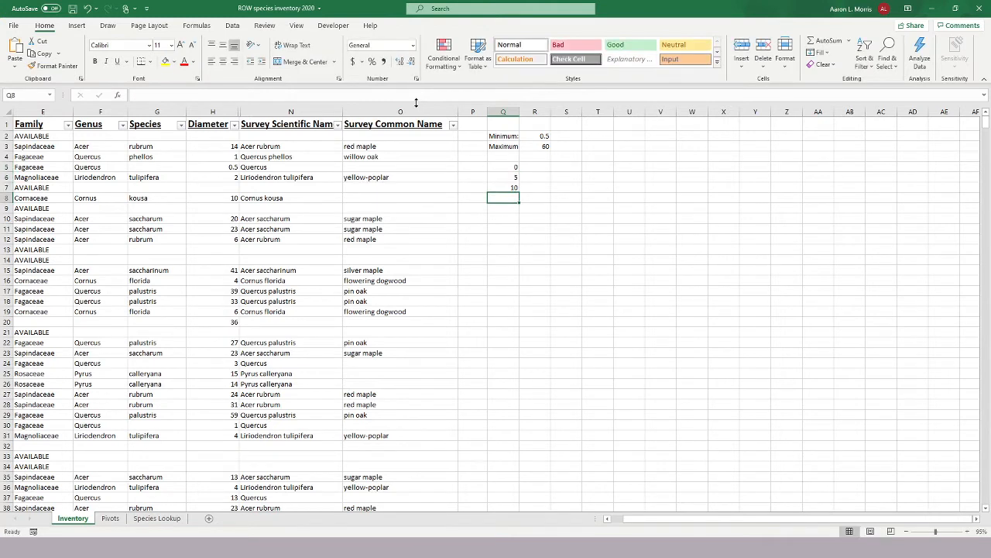
type("15")
key("Return")
type("20")
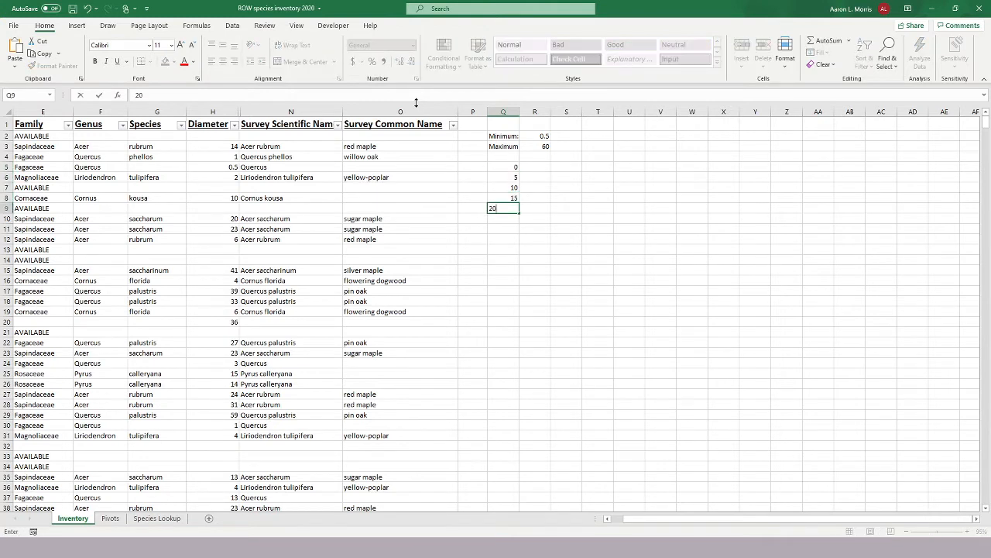
key("Return")
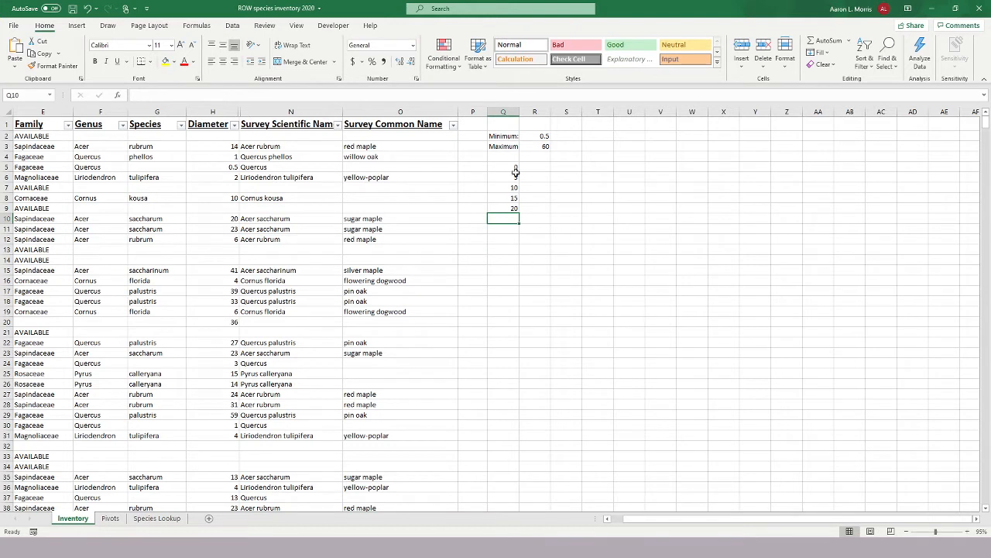
left_click_drag(515, 168, 506, 304)
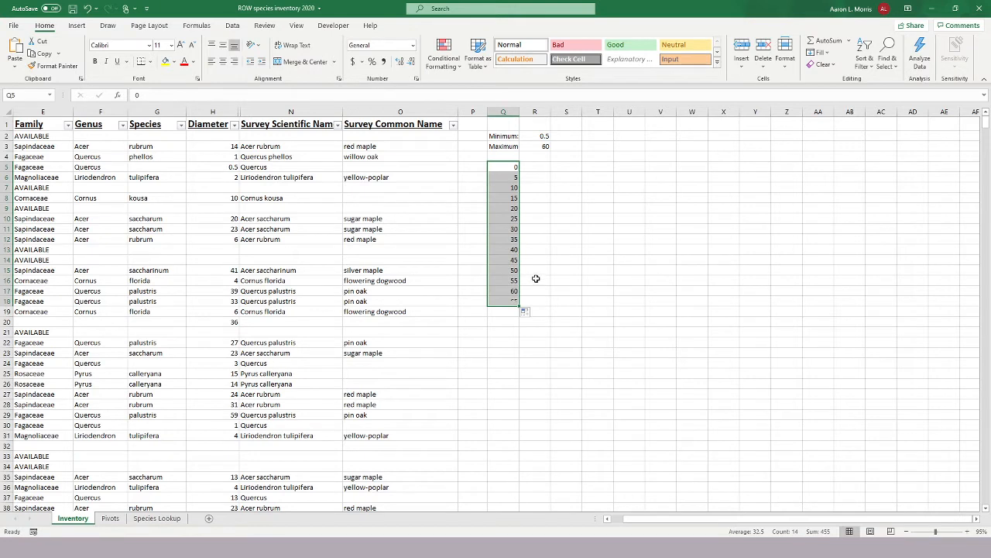
left_click(545, 146)
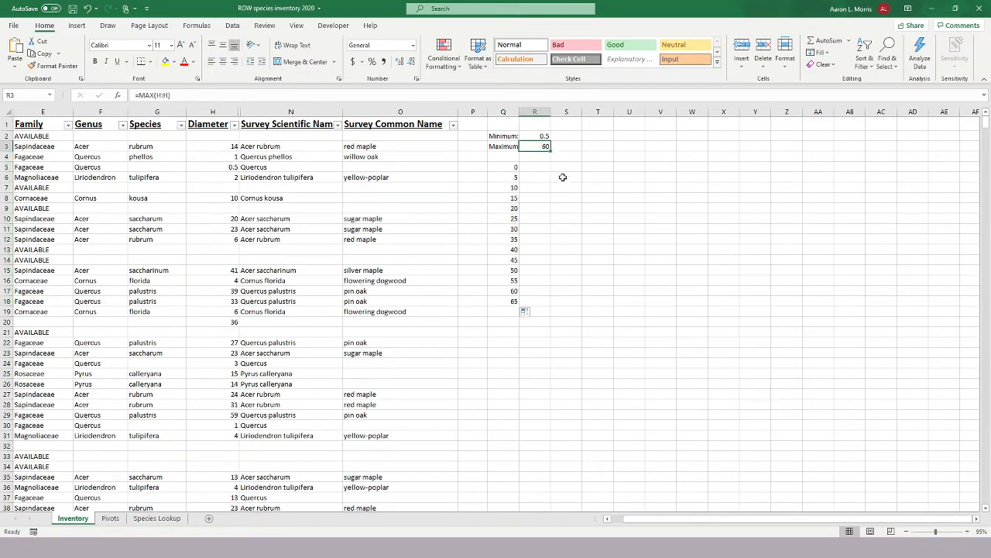
Add the heading "Diameter" in Q4 above the class values and make it bold and underlined.
left_click(512, 160)
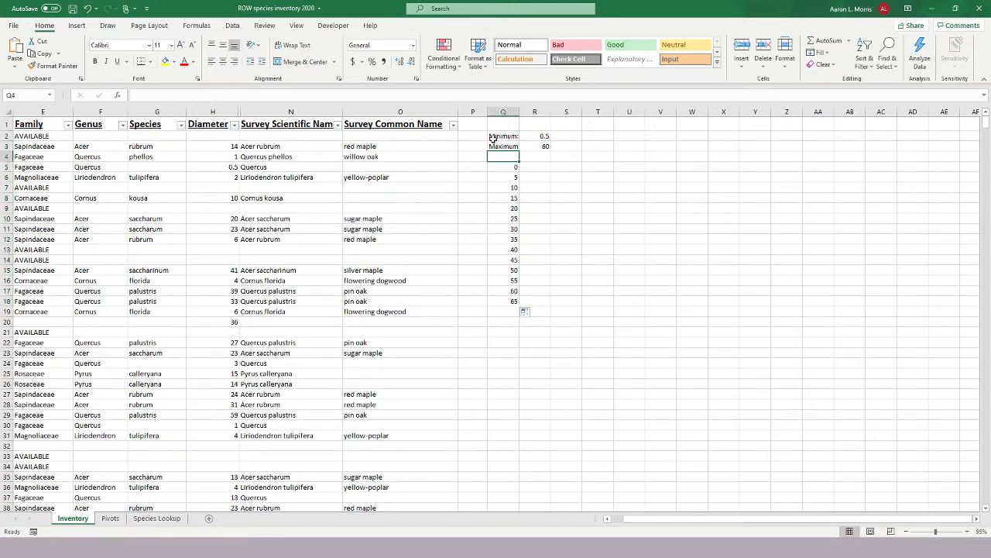
type("Dia")
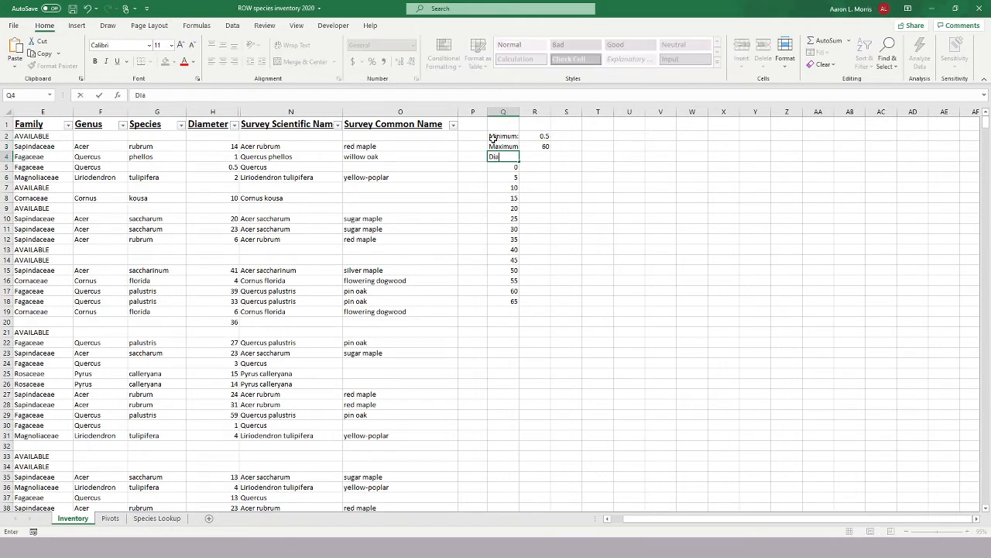
type("meter")
key("Return")
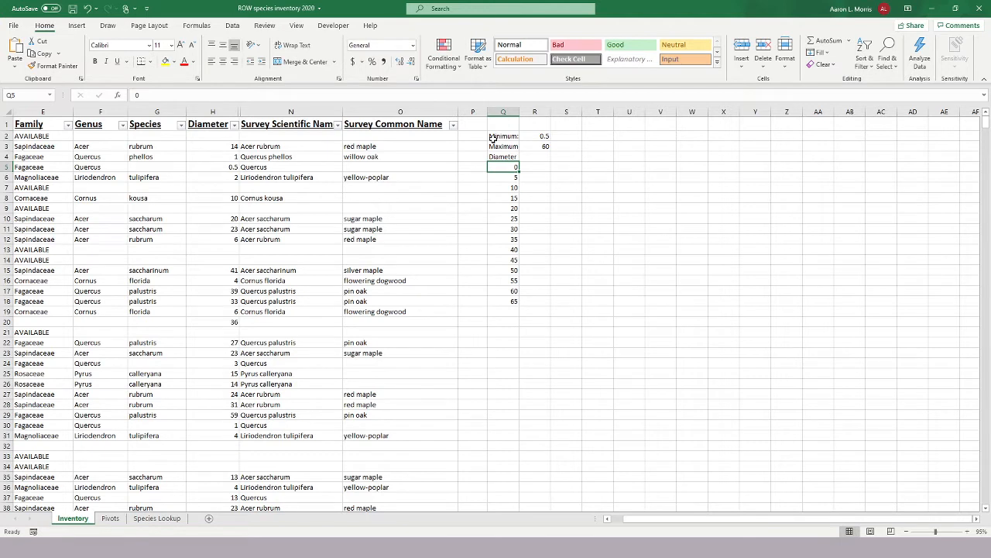
left_click(500, 156)
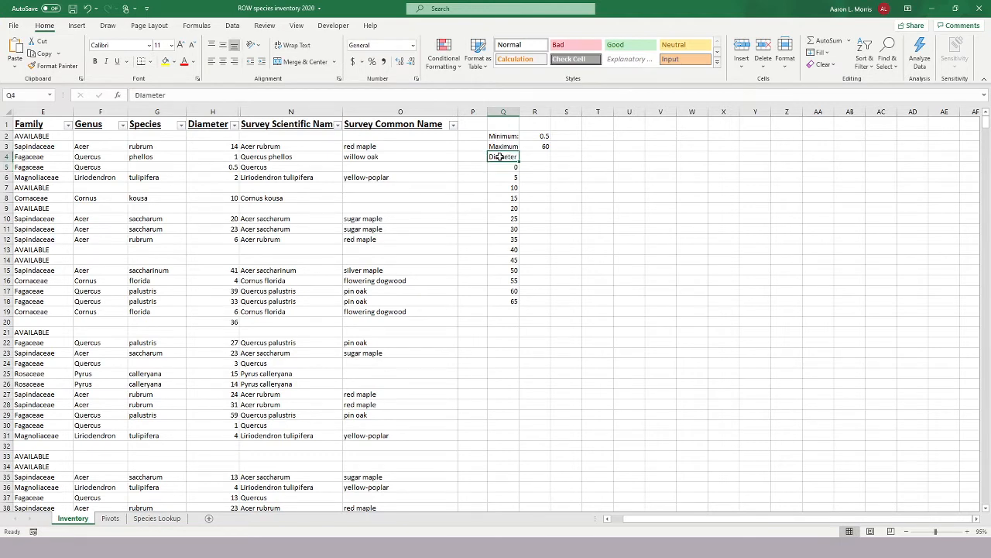
key("ctrl+b")
left_click(547, 169)
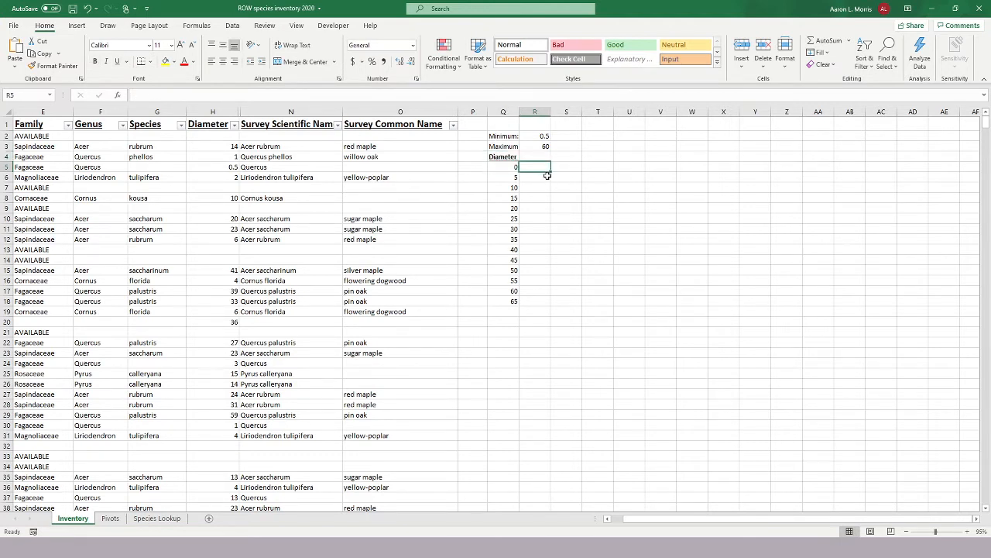
left_click(574, 197)
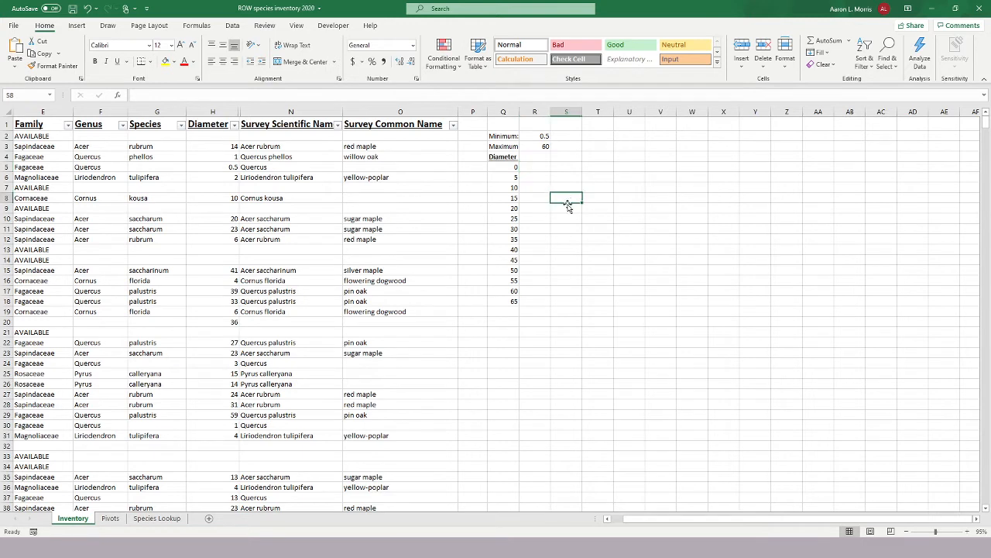
Add the heading "Frequency" in R4 beside the Diameter heading and make it bold and underlined.
left_click(537, 161)
type("Frequ")
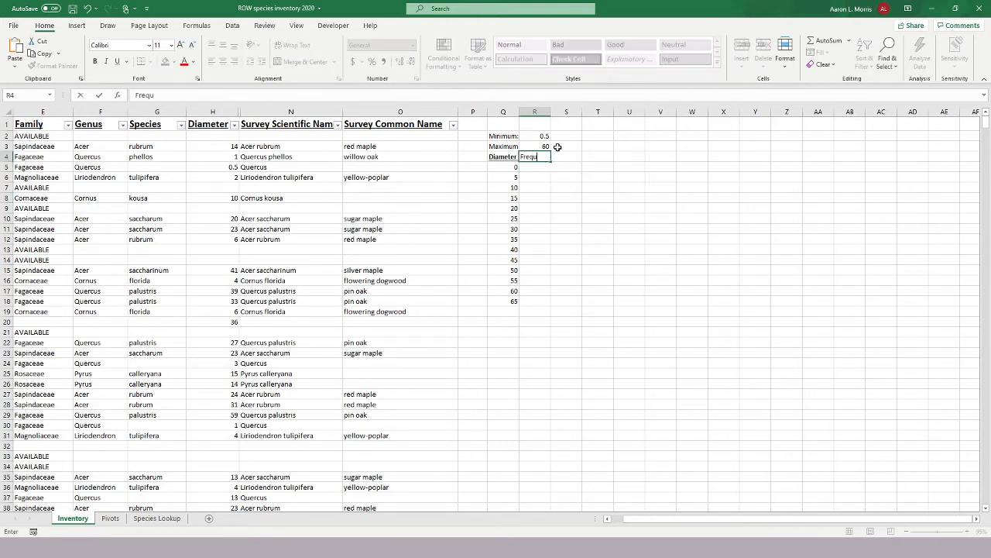
type("ency")
key("Return")
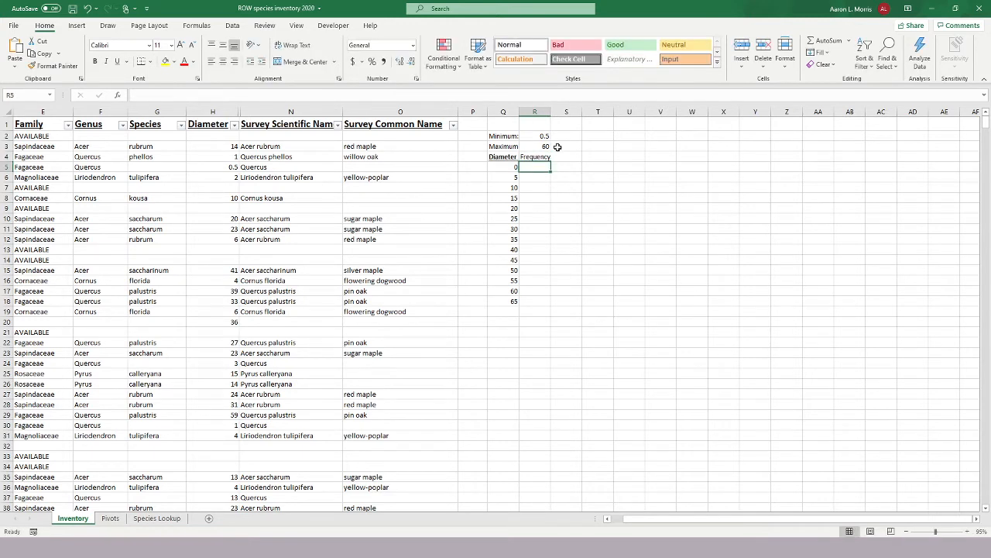
key("Up")
key("ctrl+b")
key("ctrl+u")
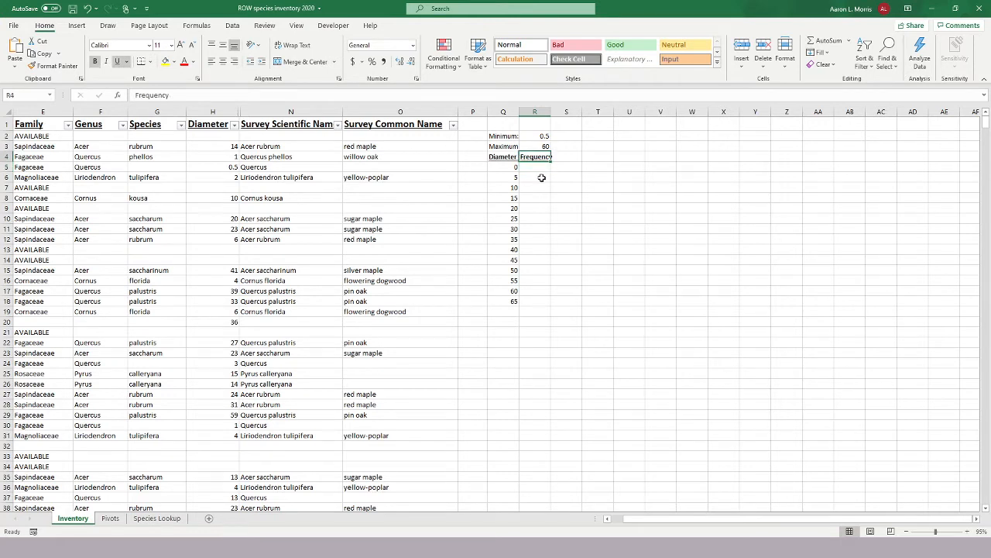
left_click(566, 199)
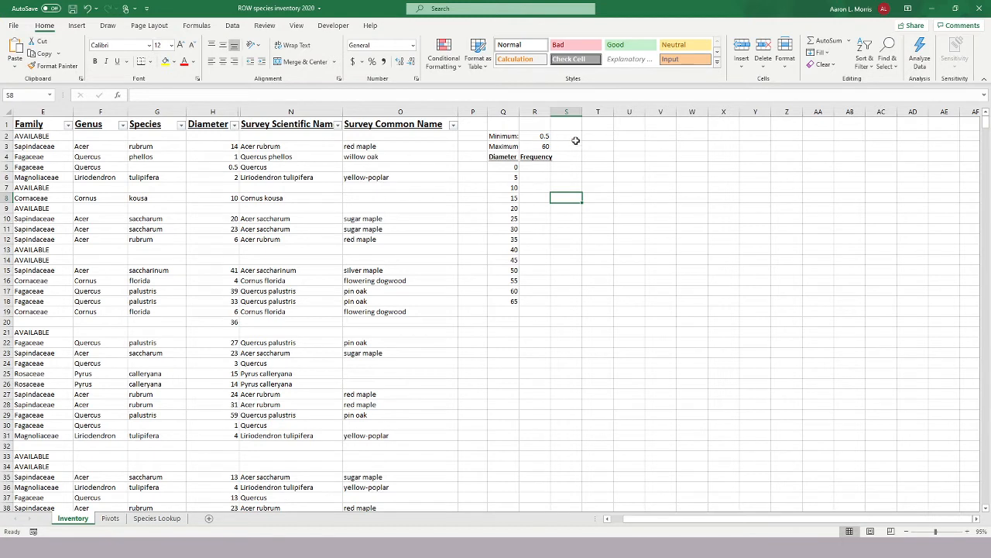
left_click_drag(507, 167, 505, 299)
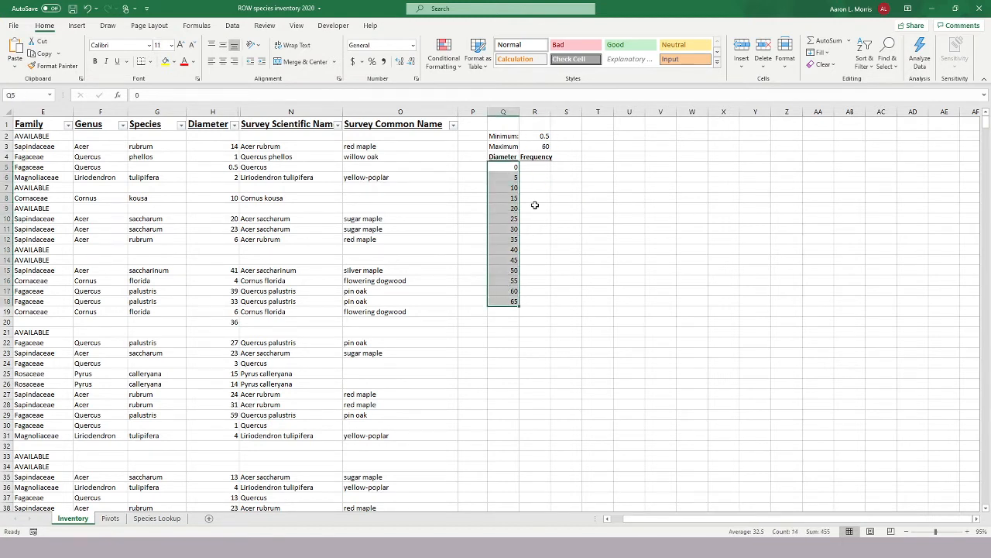
left_click_drag(536, 167, 534, 299)
left_click(587, 264)
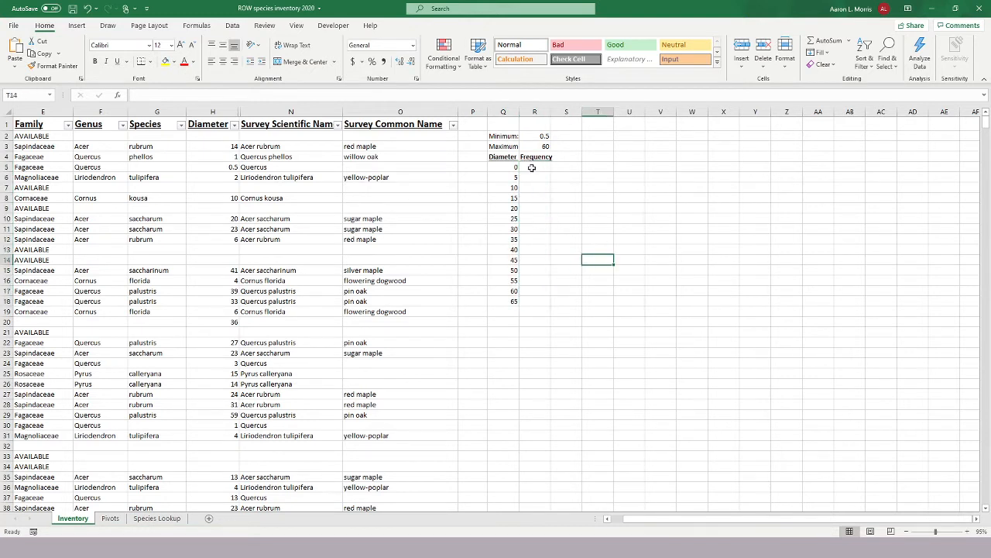
Enter the array formula =FREQUENCY(H:H,Q5:Q18) across R5:R18 to count the trees in each diameter class.
left_click_drag(534, 167, 537, 299)
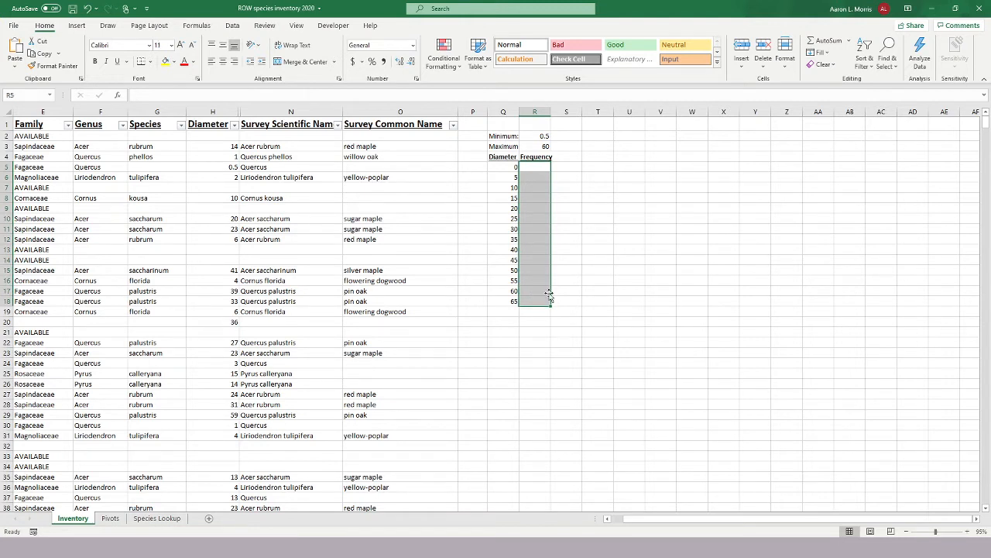
left_click(492, 95)
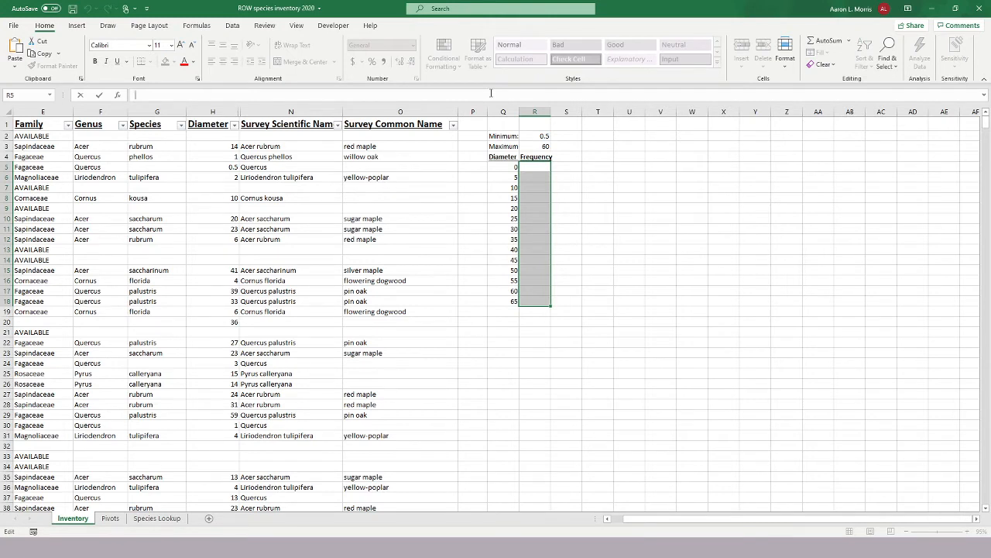
type("=f")
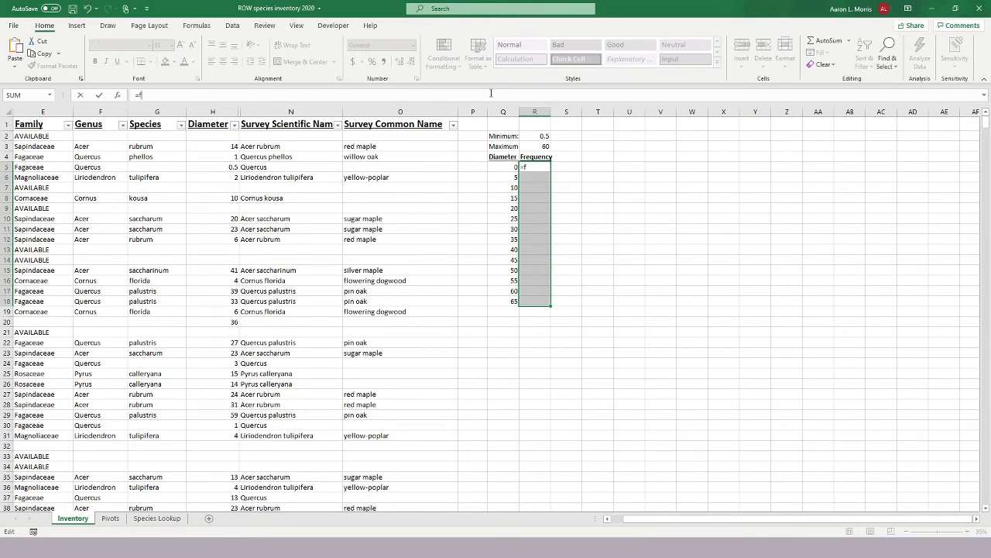
type("requency(")
left_click(227, 106)
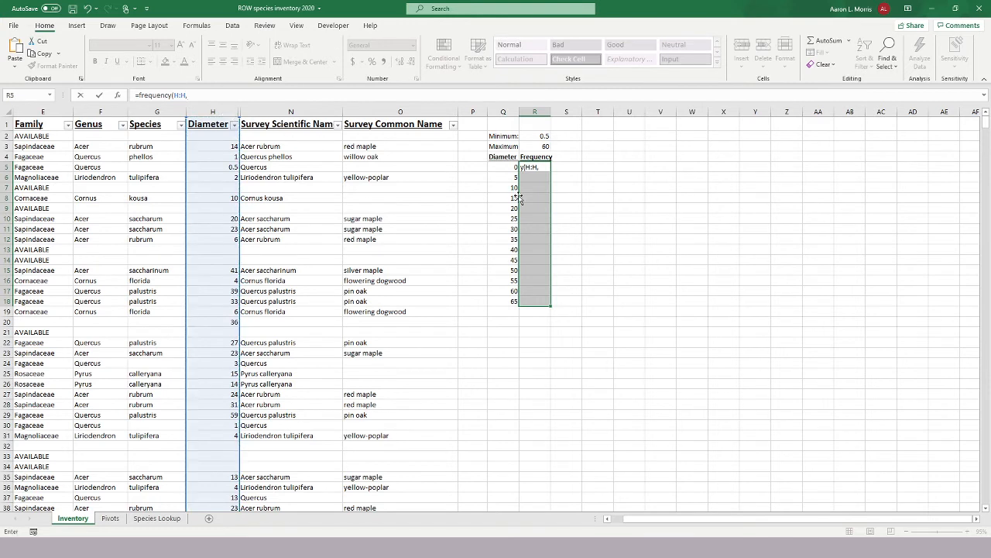
type(",")
left_click_drag(509, 167, 505, 300)
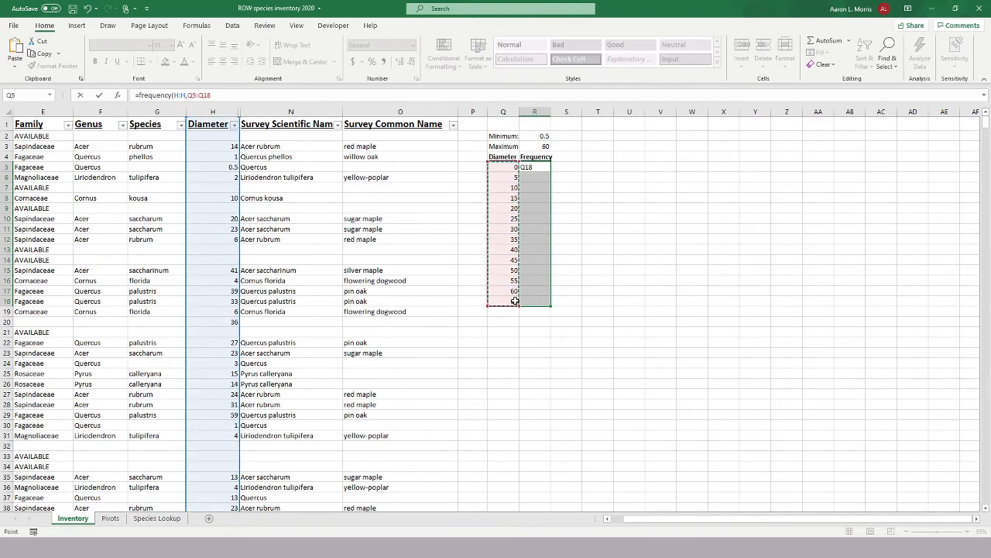
type(")")
key("ctrl+shift+Return")
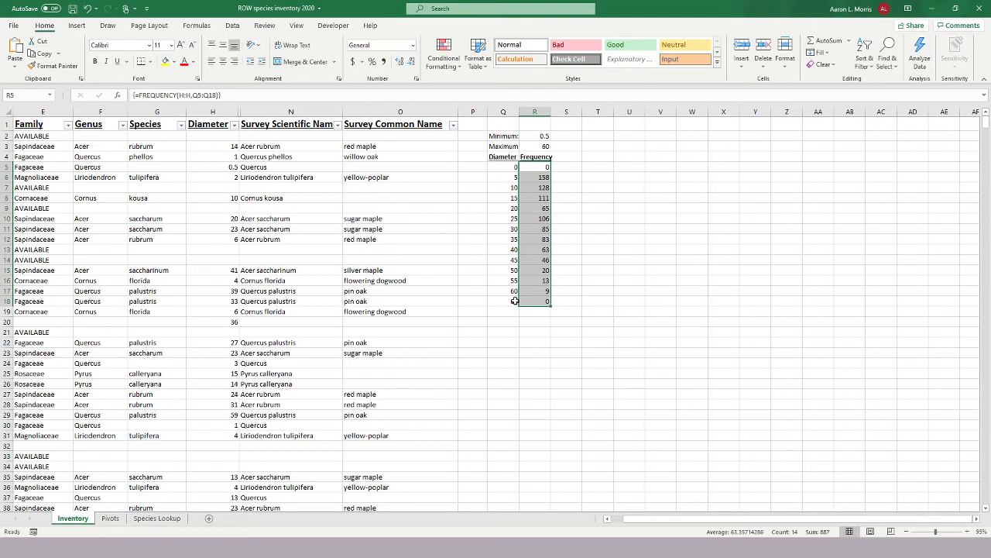
left_click(586, 257)
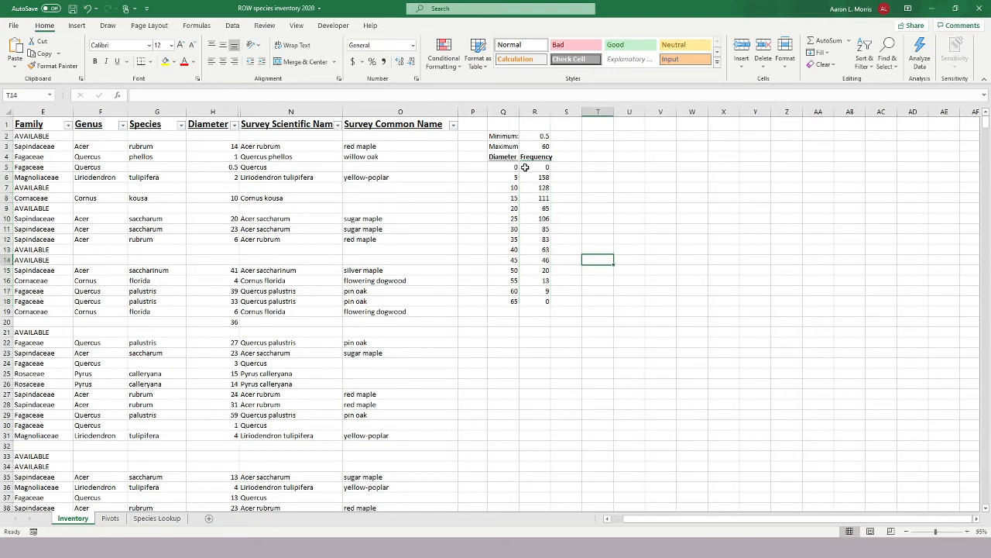
left_click_drag(537, 178, 535, 196)
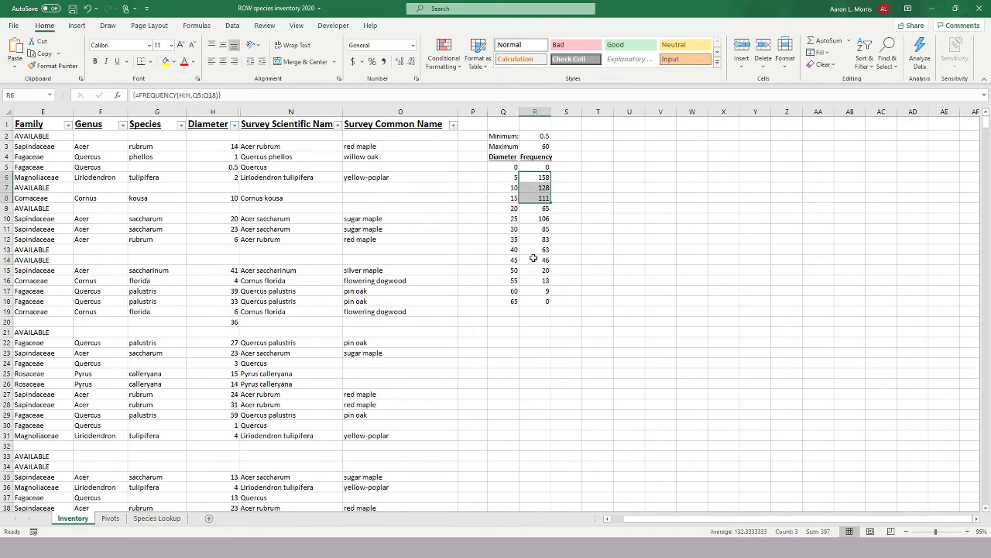
left_click_drag(533, 259, 534, 302)
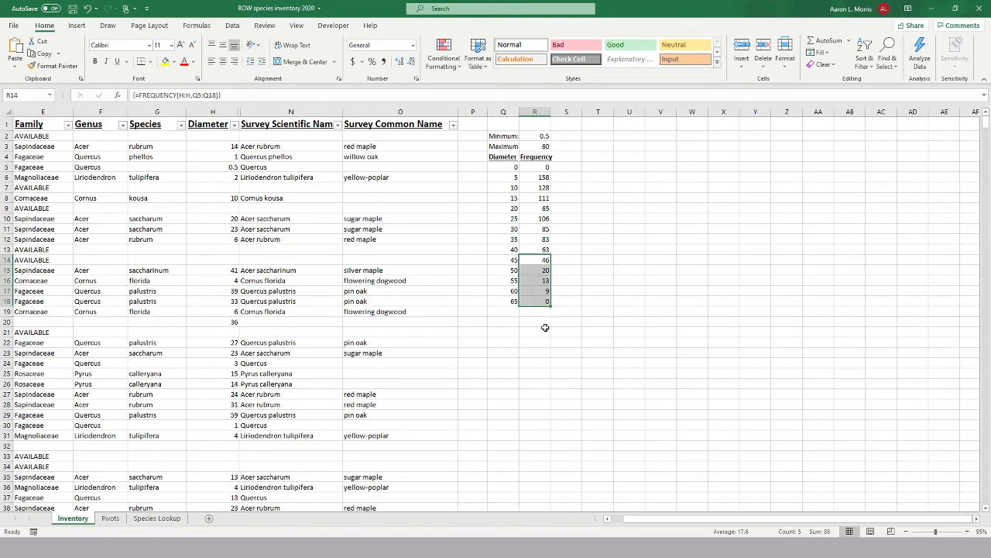
left_click(590, 253)
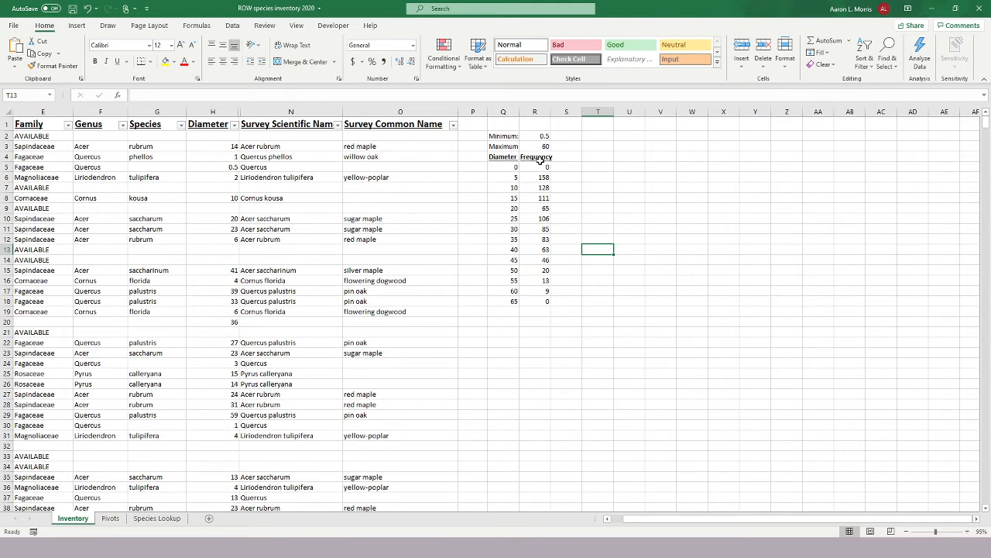
Insert a clustered column chart of the frequencies in R5:R18 and place it, enlarged, beside the frequency table.
left_click_drag(533, 181, 533, 301)
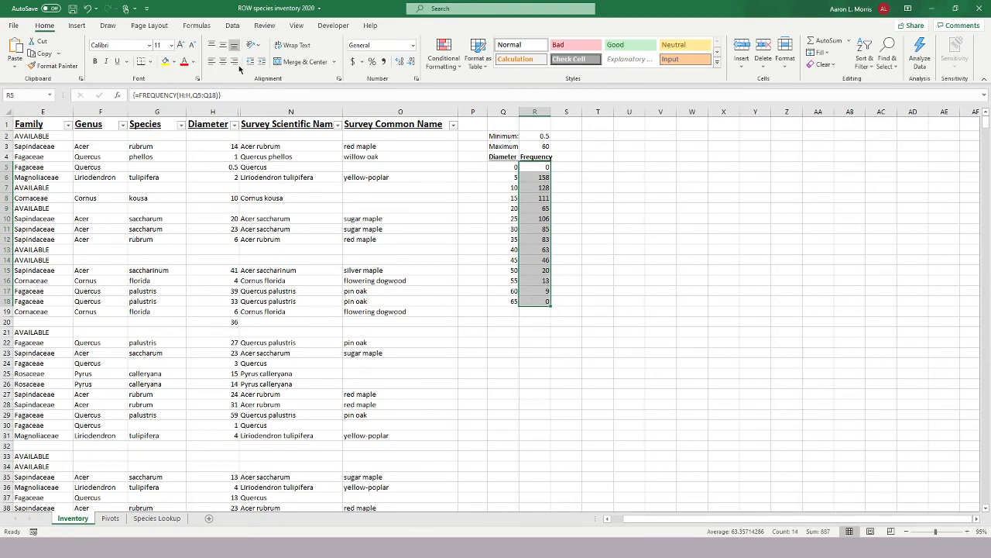
left_click(79, 27)
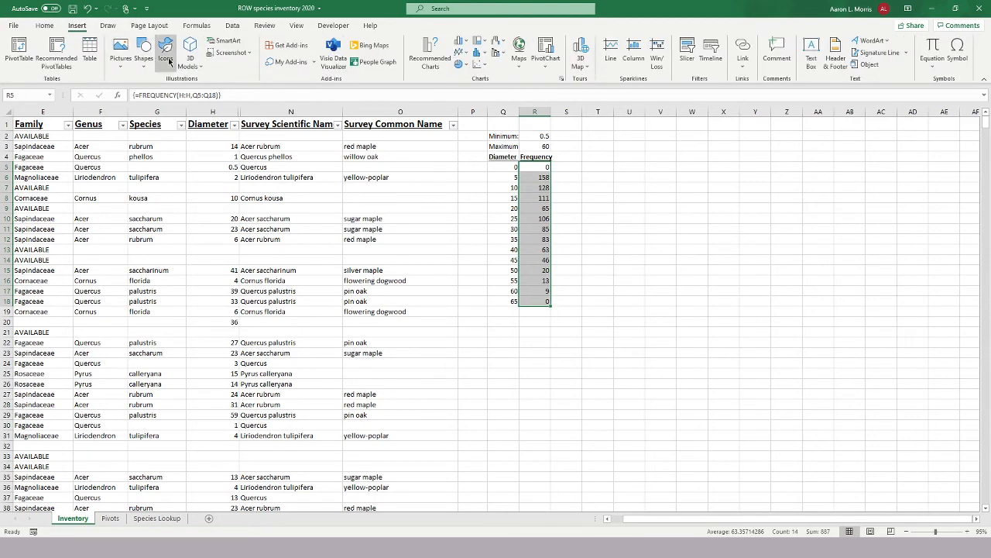
left_click(458, 44)
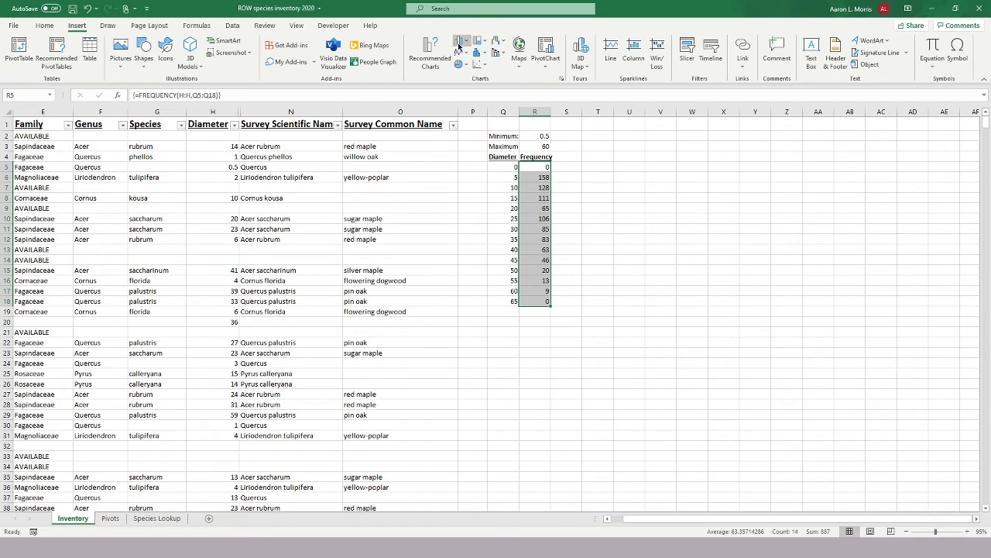
left_click(467, 72)
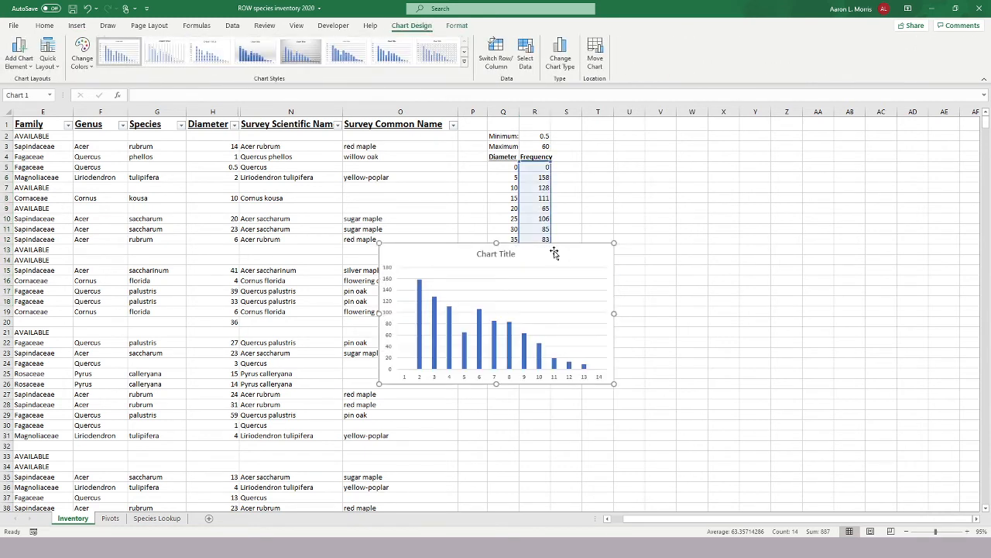
left_click_drag(568, 248, 764, 157)
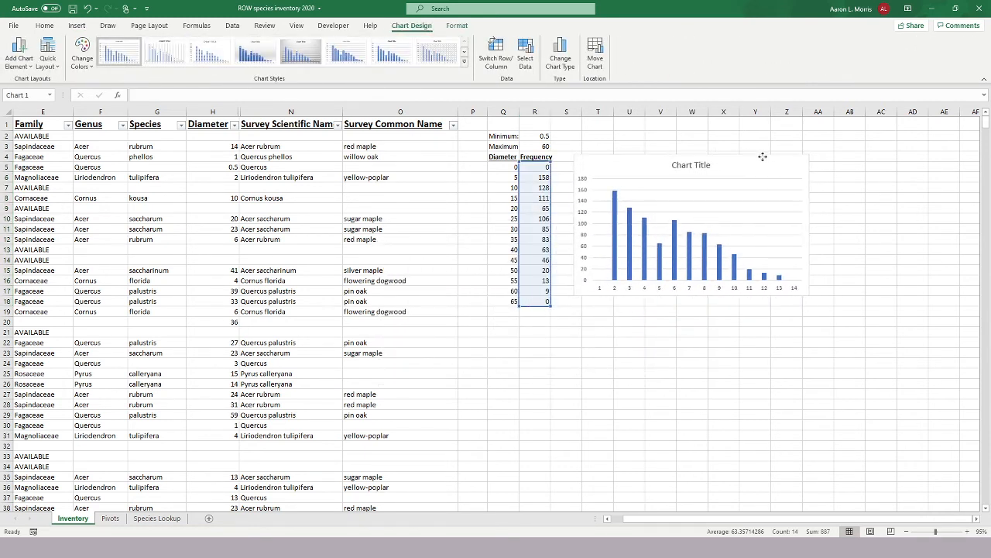
left_click_drag(811, 295, 916, 358)
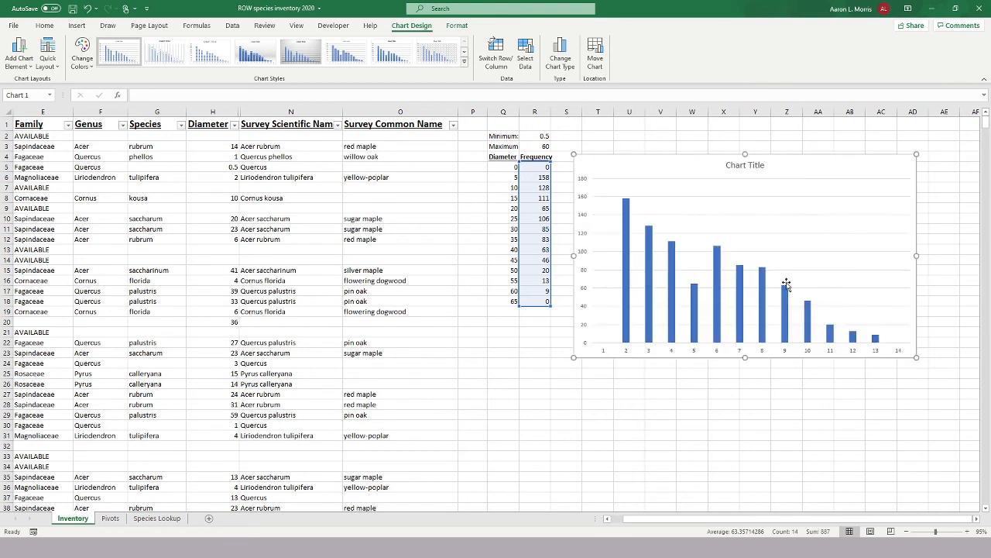
Set the chart's horizontal axis labels to the diameter classes in Q5:Q18.
left_click(740, 242)
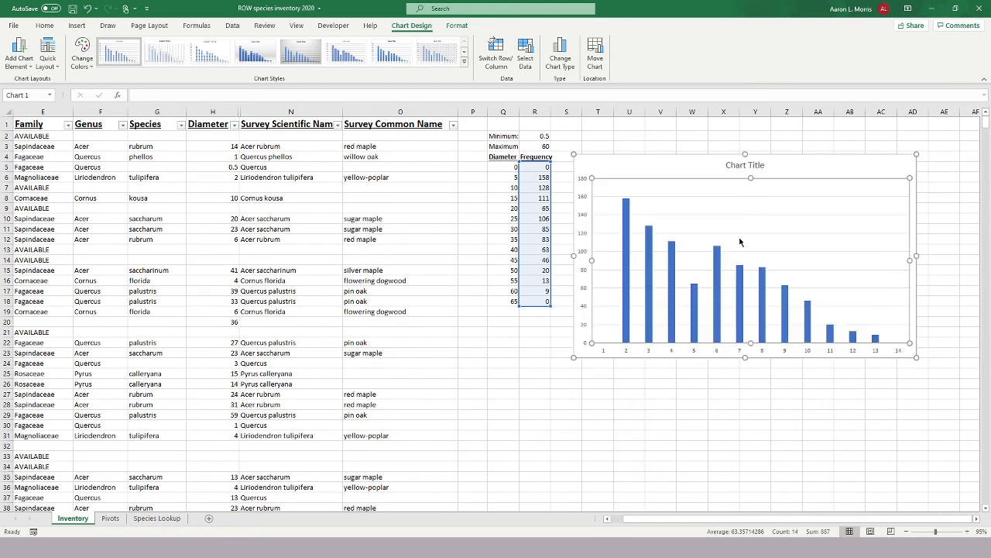
left_click(769, 303)
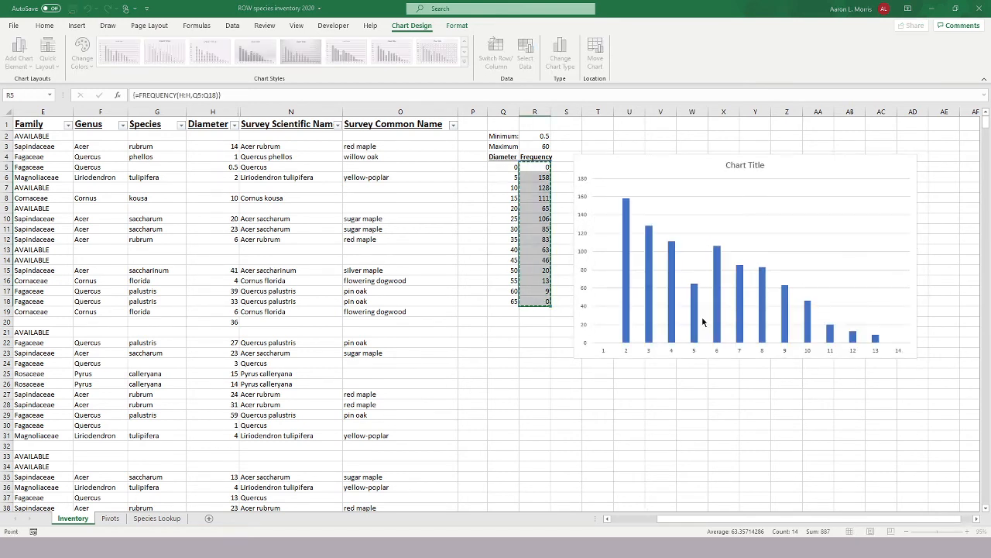
left_click(729, 343)
left_click_drag(511, 166, 506, 302)
left_click(712, 364)
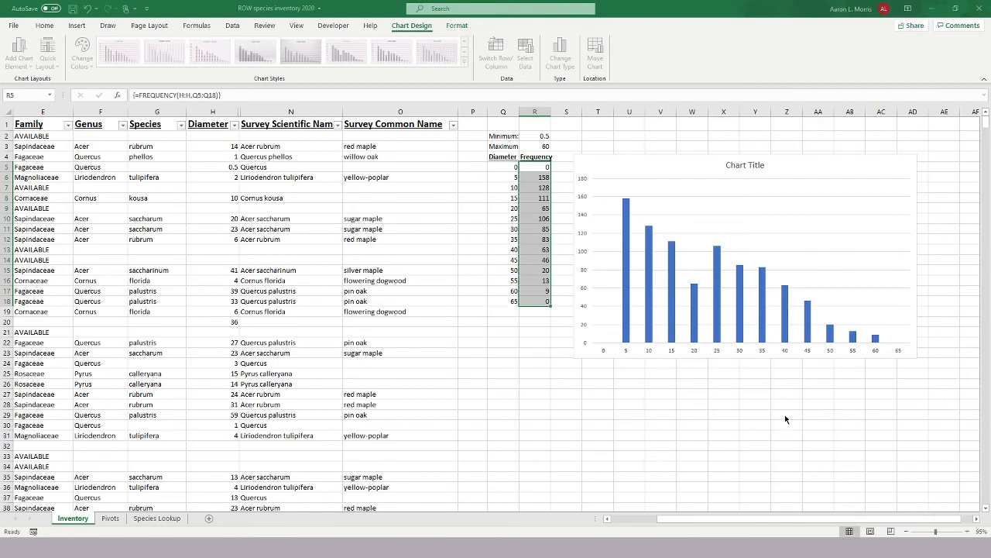
Change the chart title to "Distribution of tree diameters".
left_click(722, 251)
left_click(745, 165)
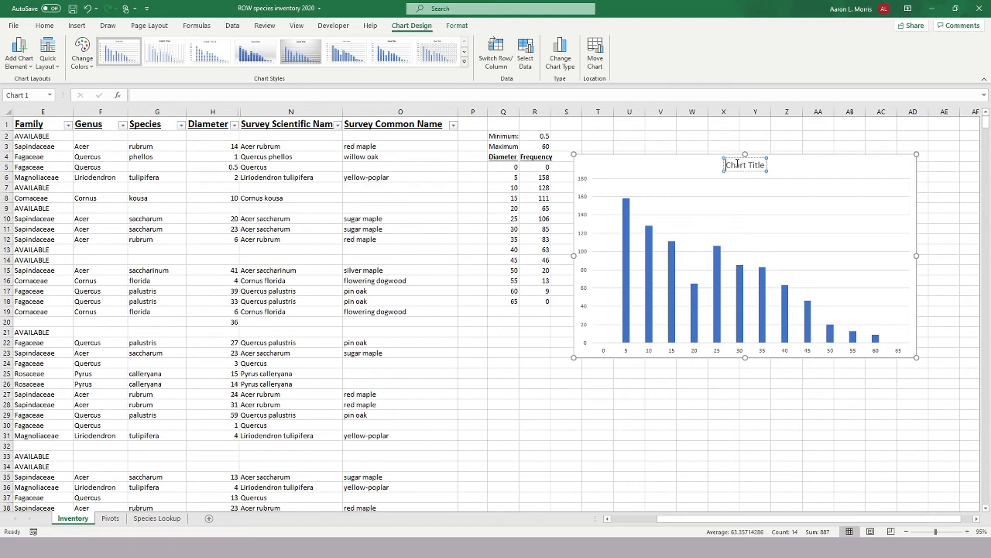
triple_click(738, 165)
type("Co")
key("BackSpace")
key("BackSpace")
type("Distribution of tree dia")
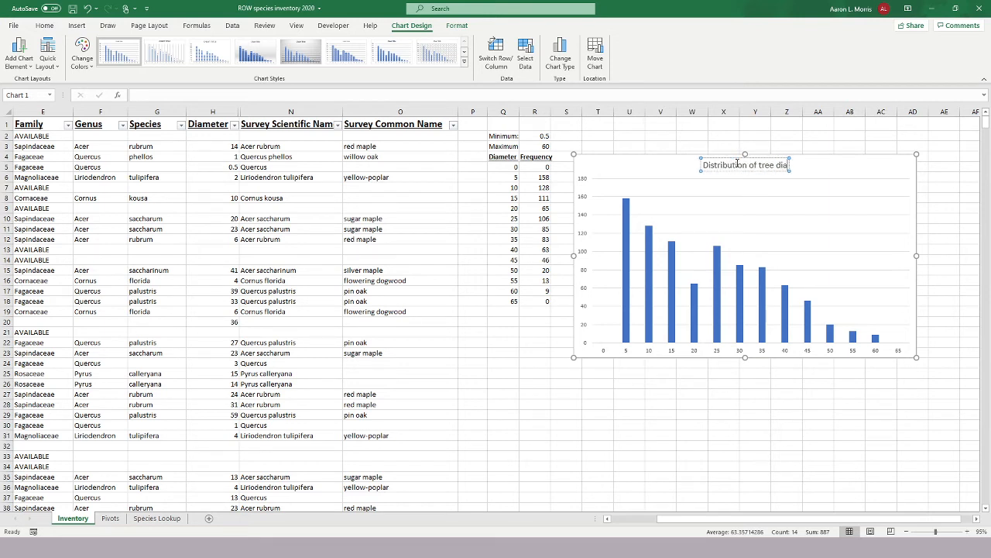
type("meters")
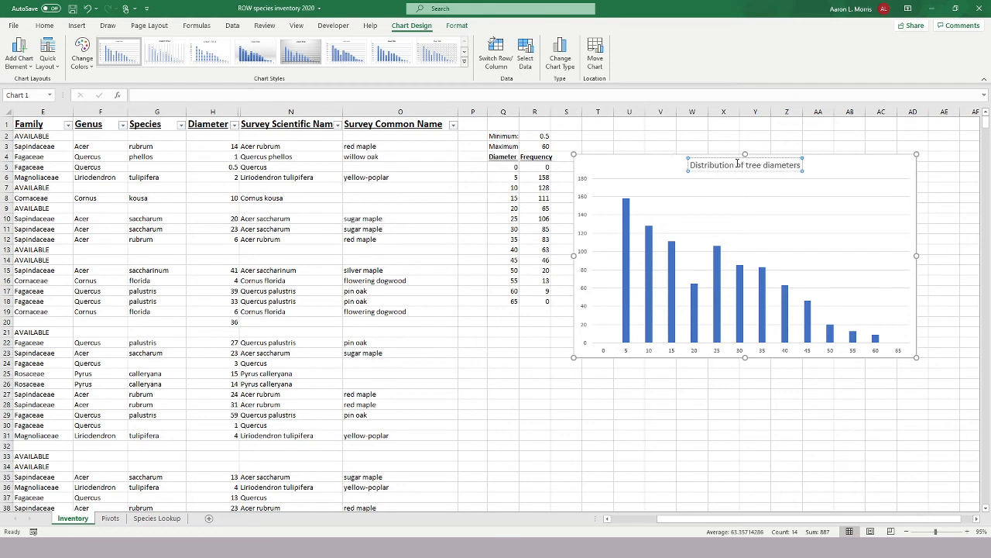
Set the column series' gap width to 0% and move the chart slightly up and closer to the frequency table.
left_click(625, 320)
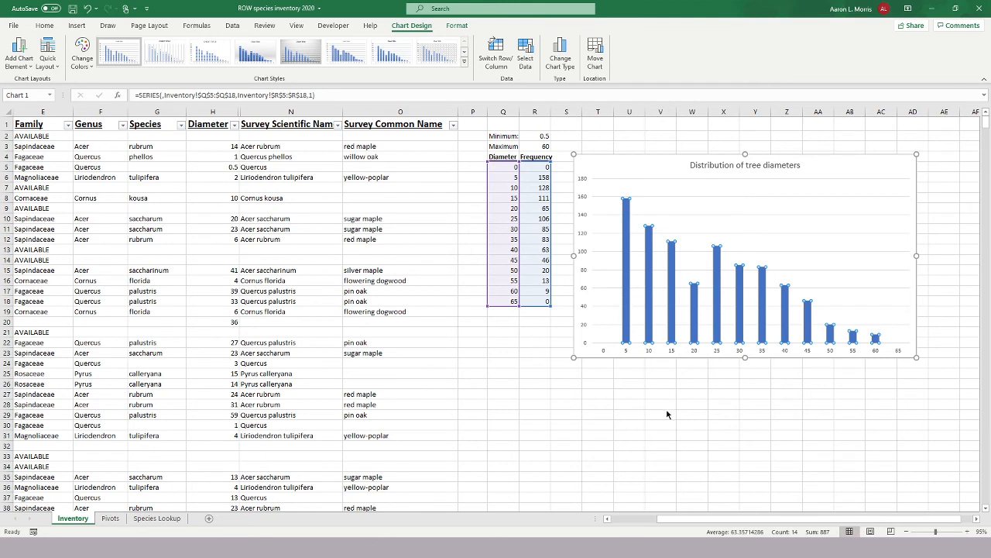
key("ctrl+1")
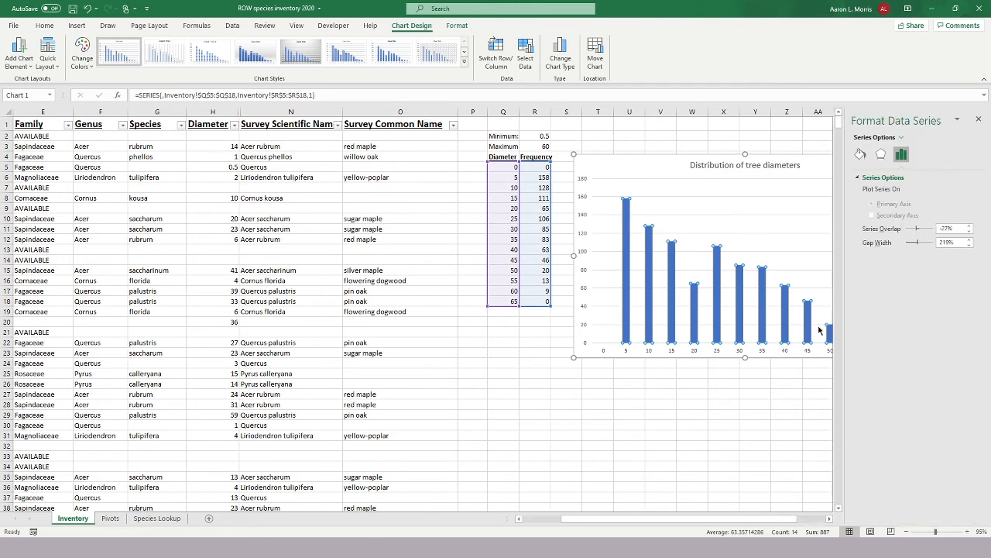
left_click_drag(917, 245, 906, 245)
left_click(978, 121)
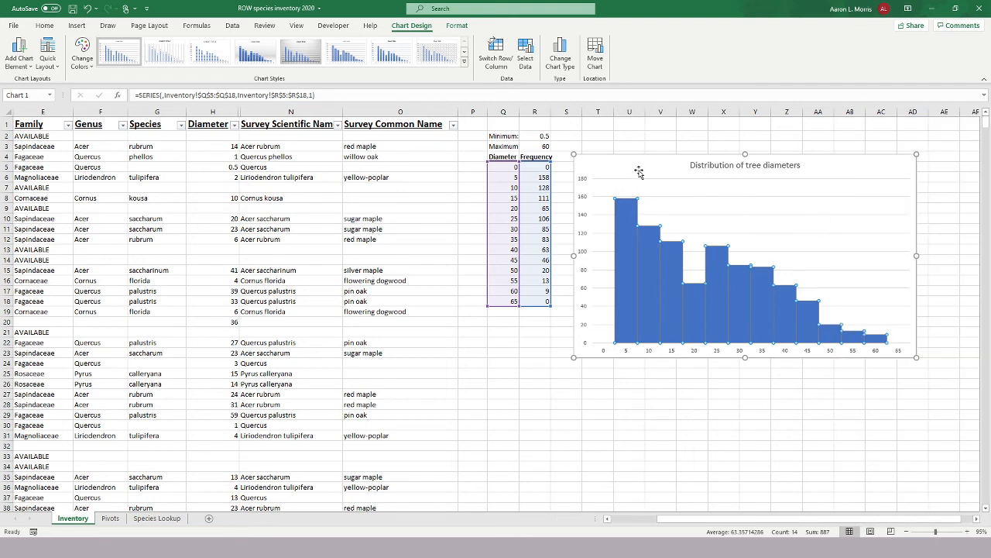
left_click(637, 171)
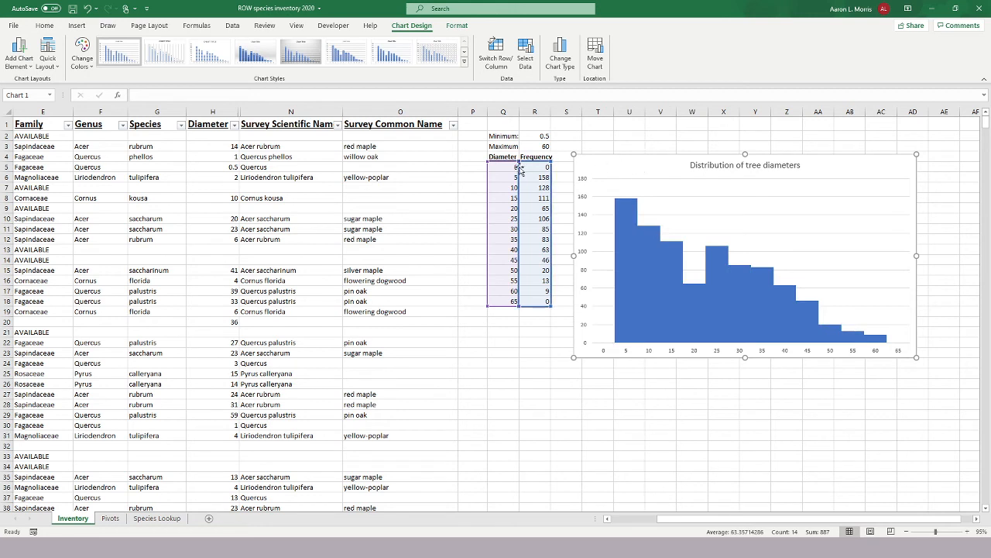
left_click_drag(632, 167, 625, 155)
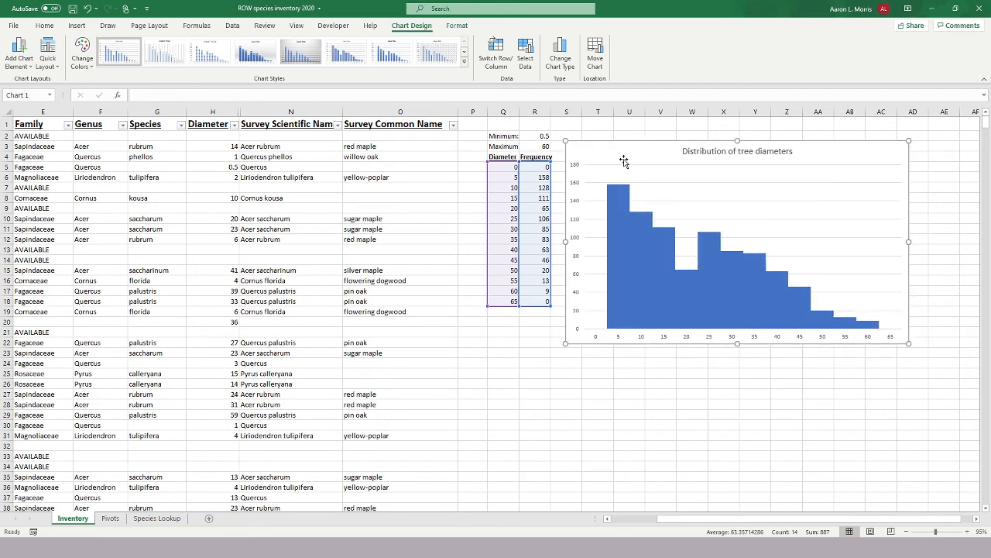